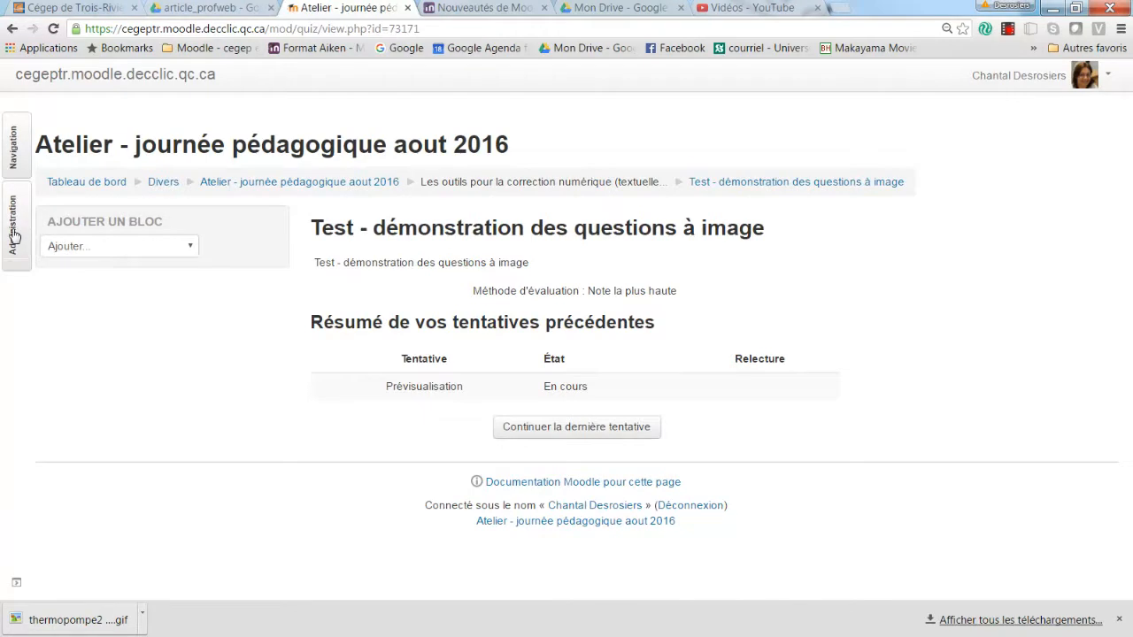
Step: Open the image-question test for editing and add a new question of type Marqueurs à glisser-déposer at its end
{"action": "left_click", "coordinate": [12, 232]}
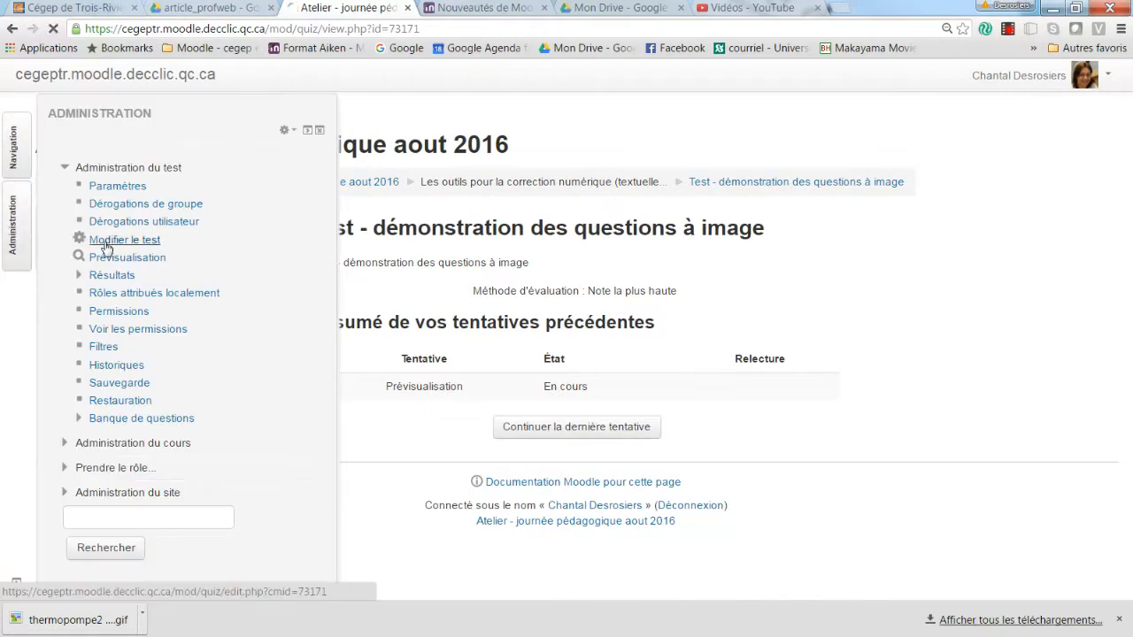
{"action": "left_click", "coordinate": [104, 248]}
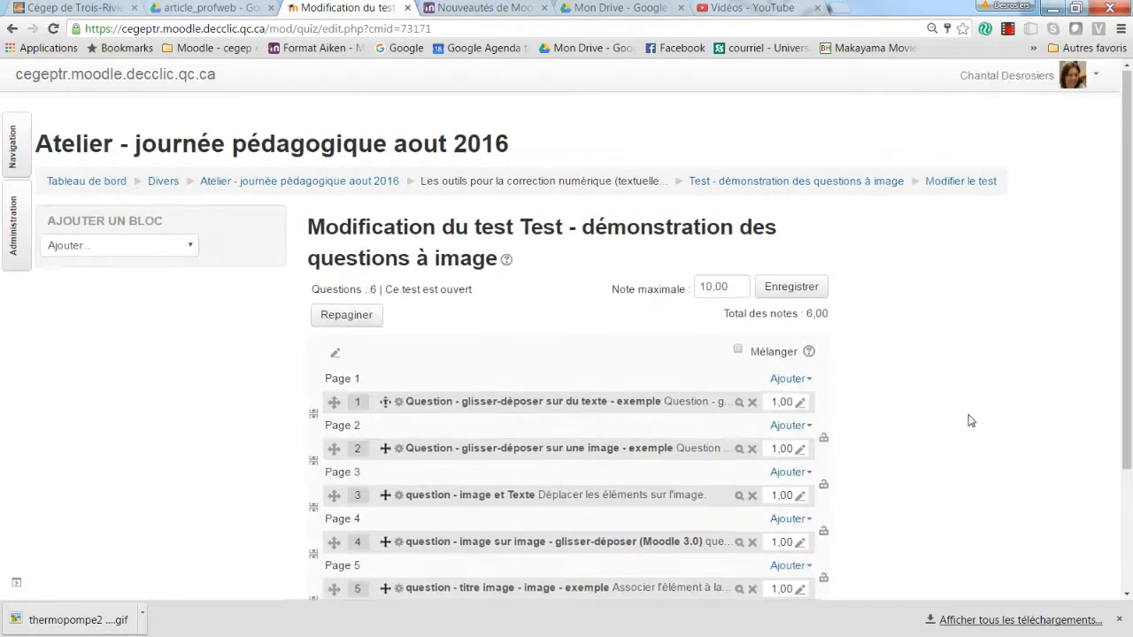
{"action": "scroll", "coordinate": [970, 408], "scroll_direction": "down", "scroll_amount": 3}
{"action": "left_click", "coordinate": [790, 498]}
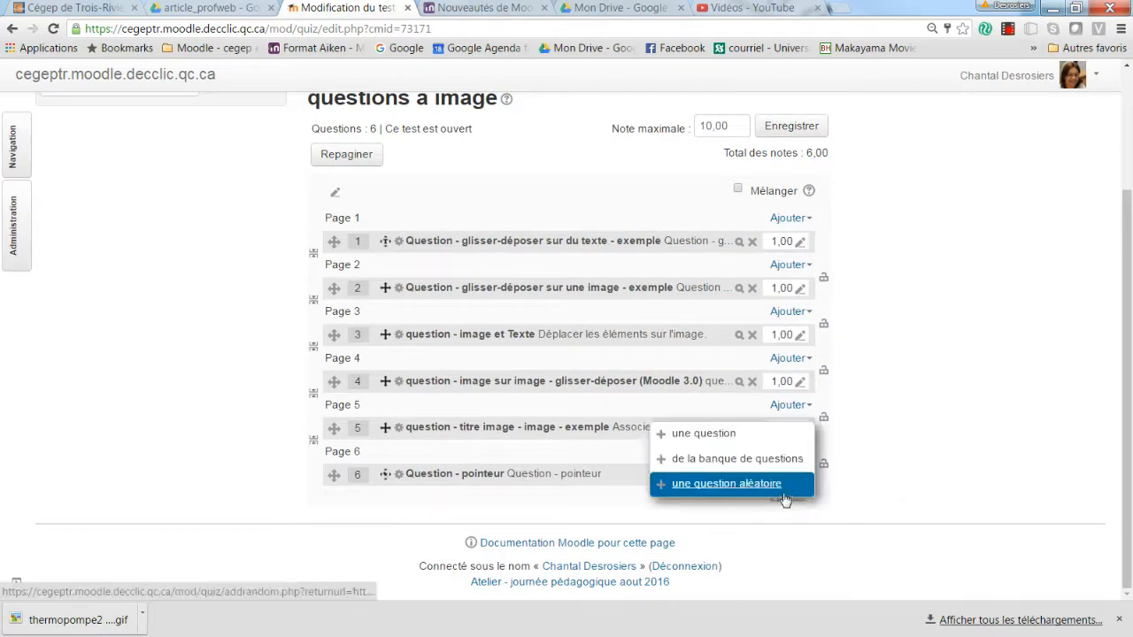
{"action": "left_click", "coordinate": [709, 433]}
{"action": "left_click_drag", "start_coordinate": [538, 272], "coordinate": [531, 336]}
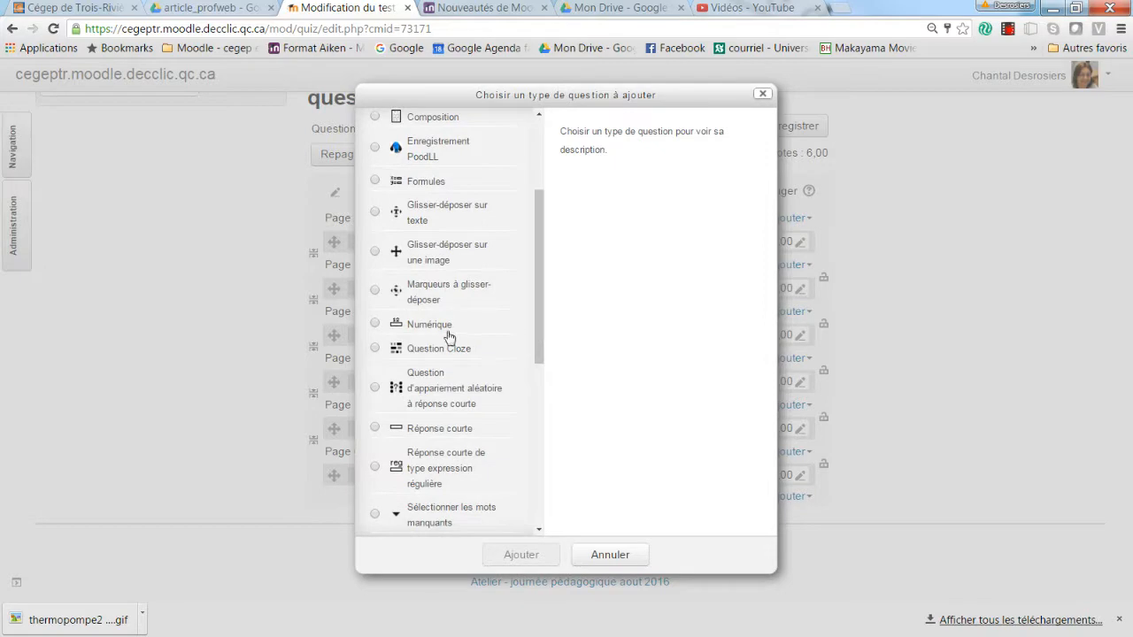
{"action": "left_click", "coordinate": [434, 285]}
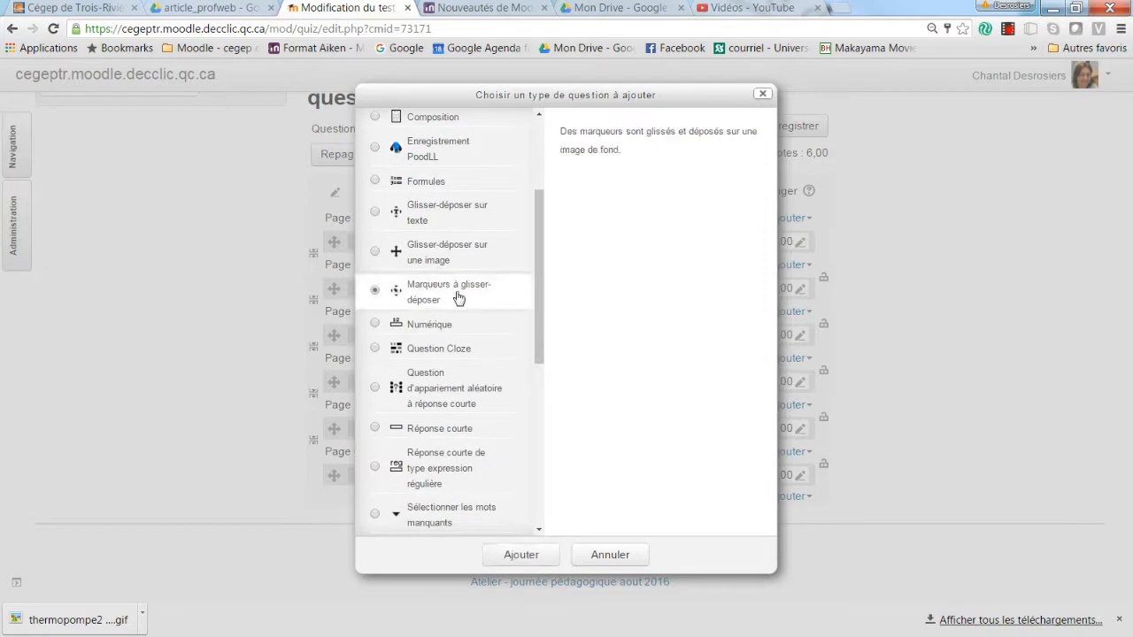
{"action": "left_click", "coordinate": [521, 556]}
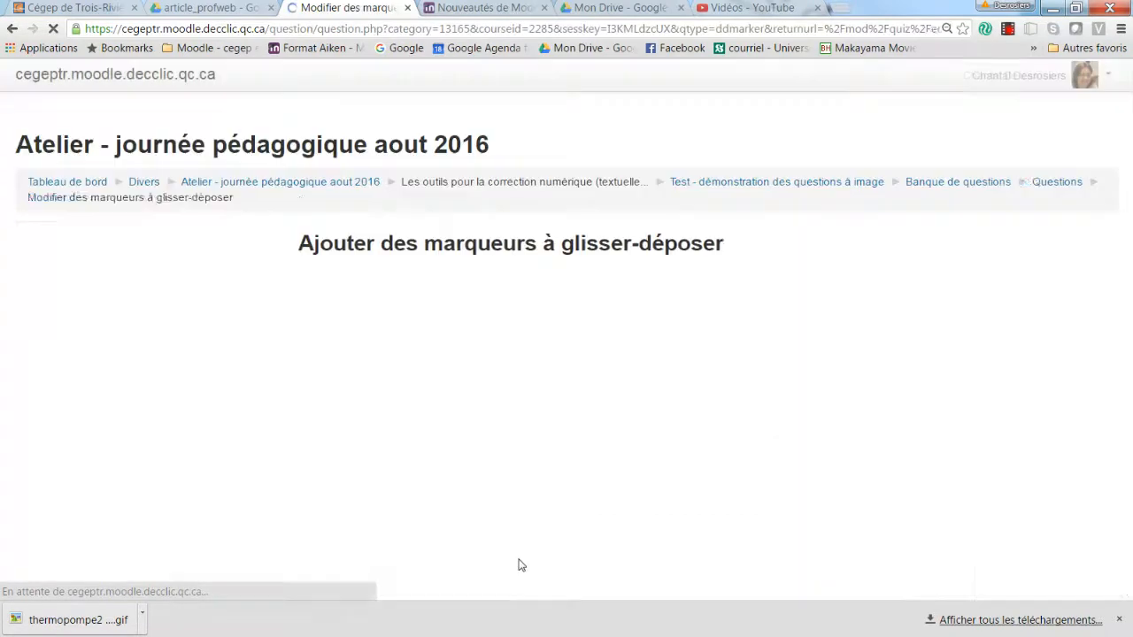
Step: Name the new question "question - pointeur - exemple"
{"action": "left_click", "coordinate": [573, 376]}
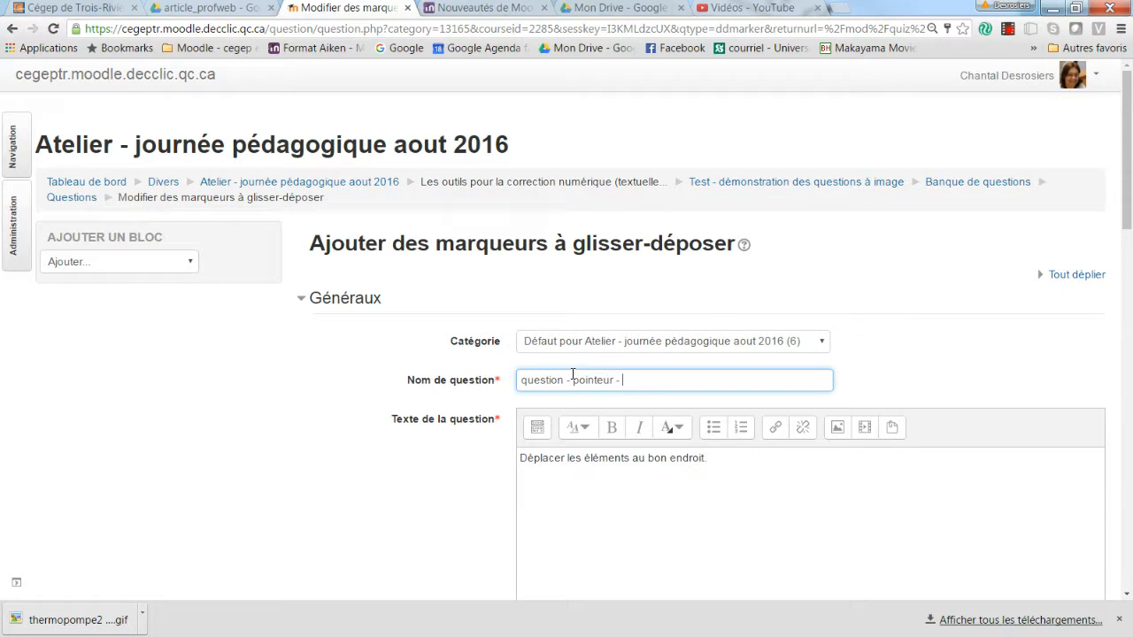
{"action": "type", "text": "emple"}
{"action": "left_click", "coordinate": [679, 470]}
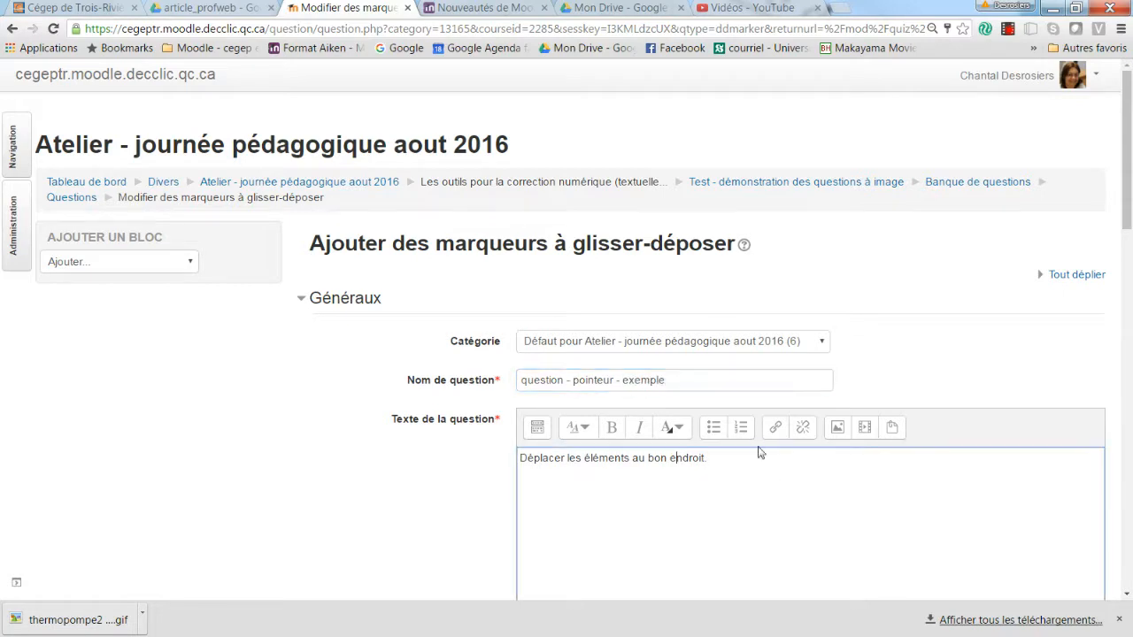
Step: Upload Capture_terhmopompe_sans_nom_2 from the desktop as the question's background image
{"action": "scroll", "coordinate": [747, 458], "scroll_direction": "down", "scroll_amount": 3}
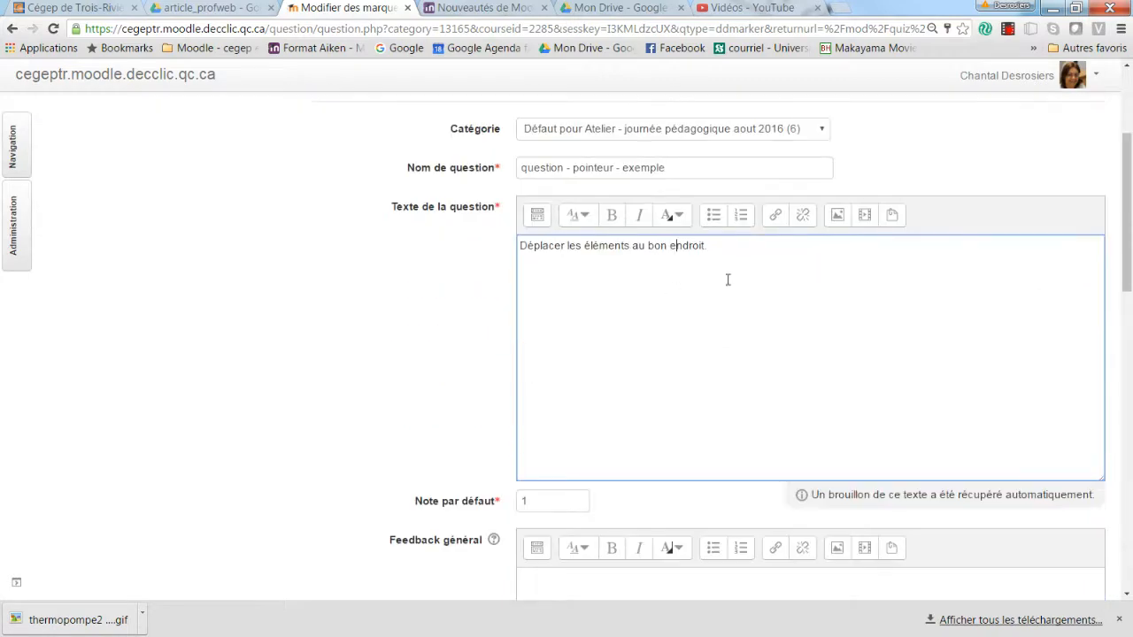
{"action": "scroll", "coordinate": [727, 280], "scroll_direction": "down", "scroll_amount": 7}
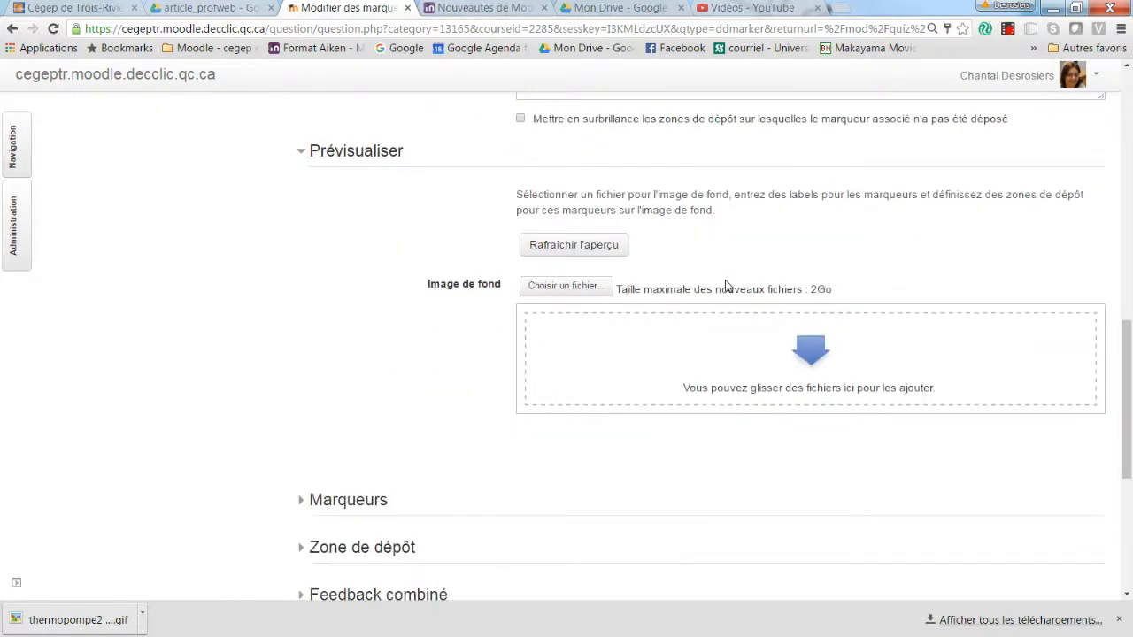
{"action": "left_click", "coordinate": [537, 287]}
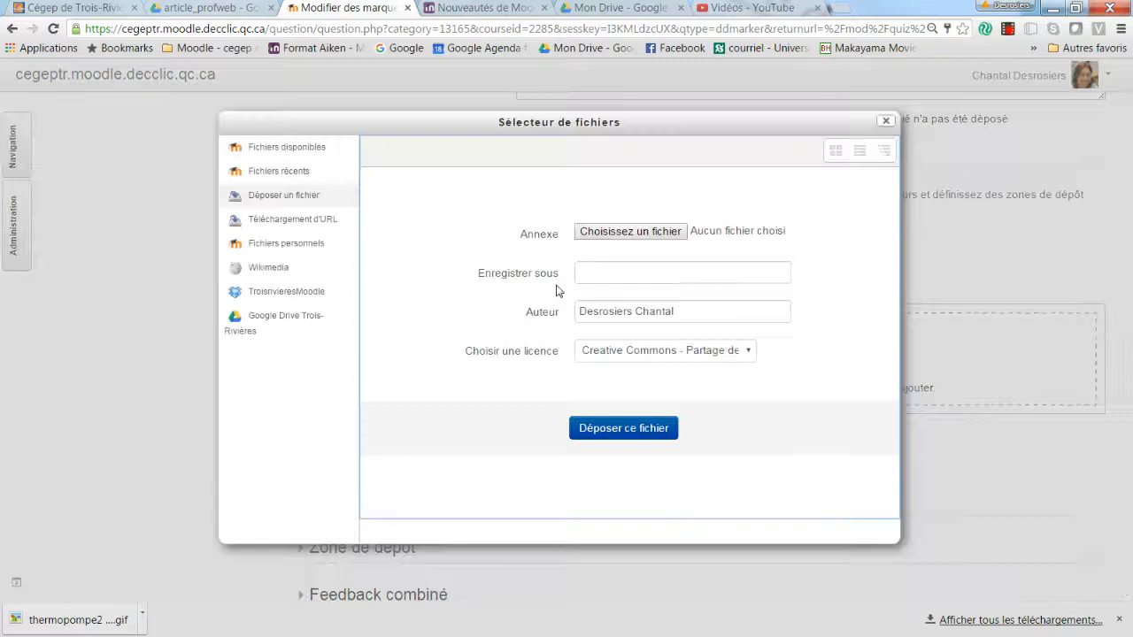
{"action": "left_click", "coordinate": [617, 238]}
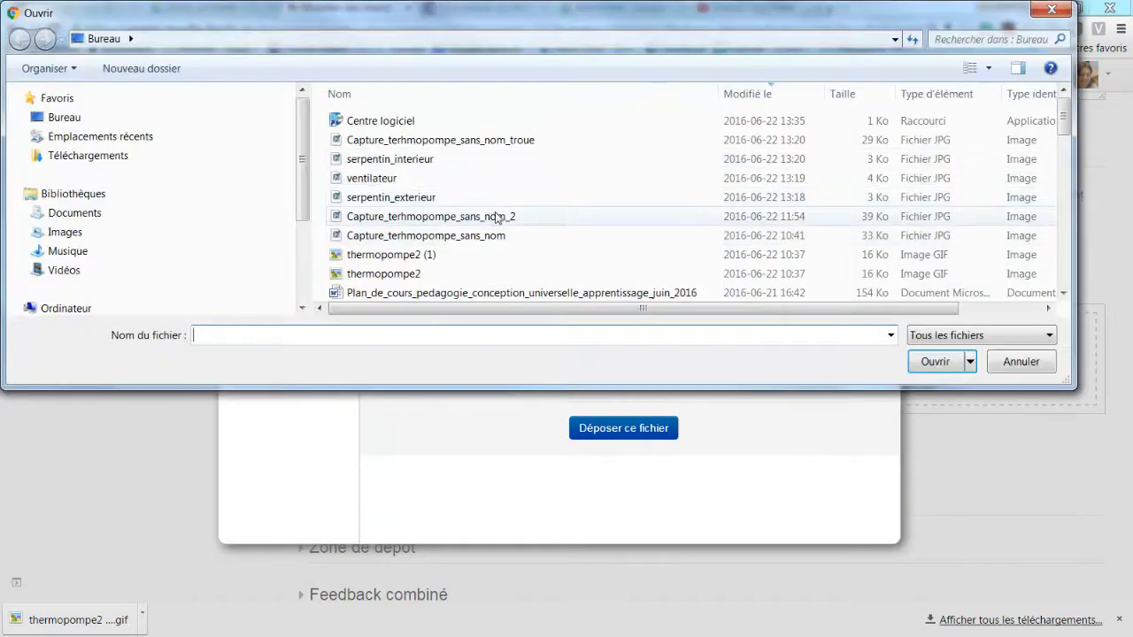
{"action": "left_click", "coordinate": [496, 217]}
{"action": "left_click", "coordinate": [934, 362]}
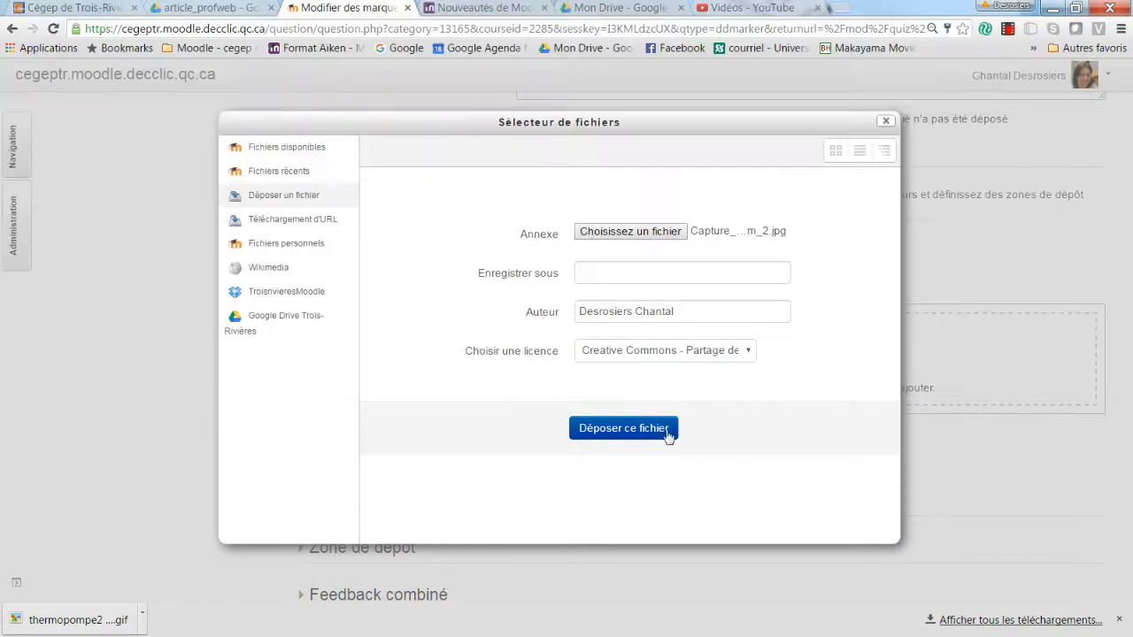
{"action": "left_click", "coordinate": [624, 429]}
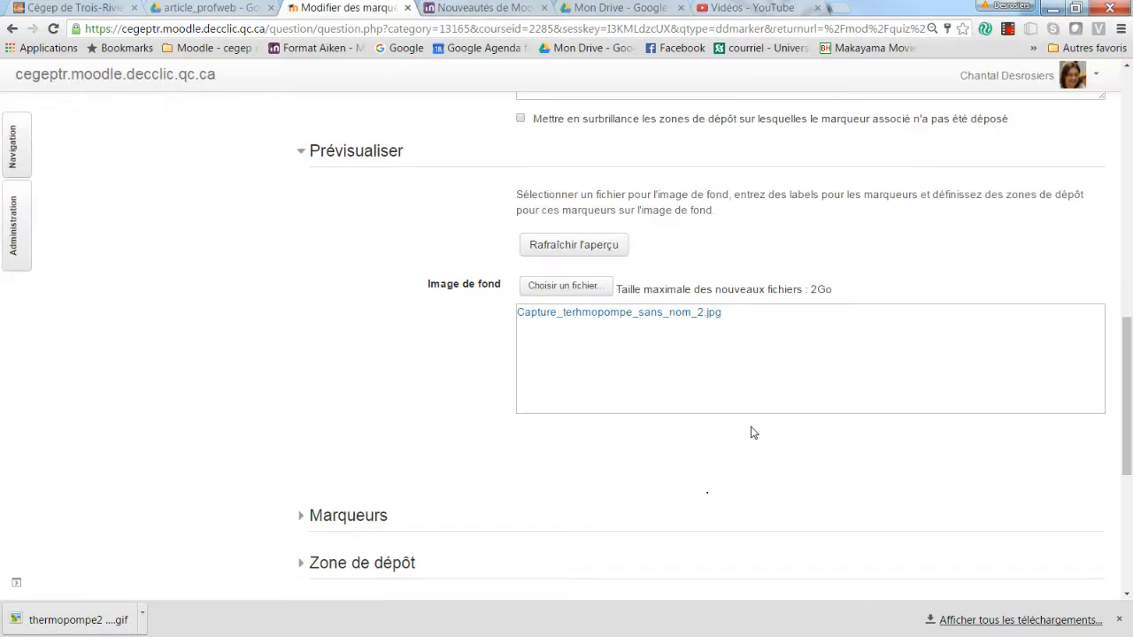
Step: Define marker 1 as "serpentin extérieur" and marker 2 as "serpentin intérieur"
{"action": "scroll", "coordinate": [751, 433], "scroll_direction": "down", "scroll_amount": 4}
{"action": "scroll", "coordinate": [625, 365], "scroll_direction": "up", "scroll_amount": 1}
{"action": "scroll", "coordinate": [623, 363], "scroll_direction": "down", "scroll_amount": 4}
{"action": "scroll", "coordinate": [571, 229], "scroll_direction": "up", "scroll_amount": 1}
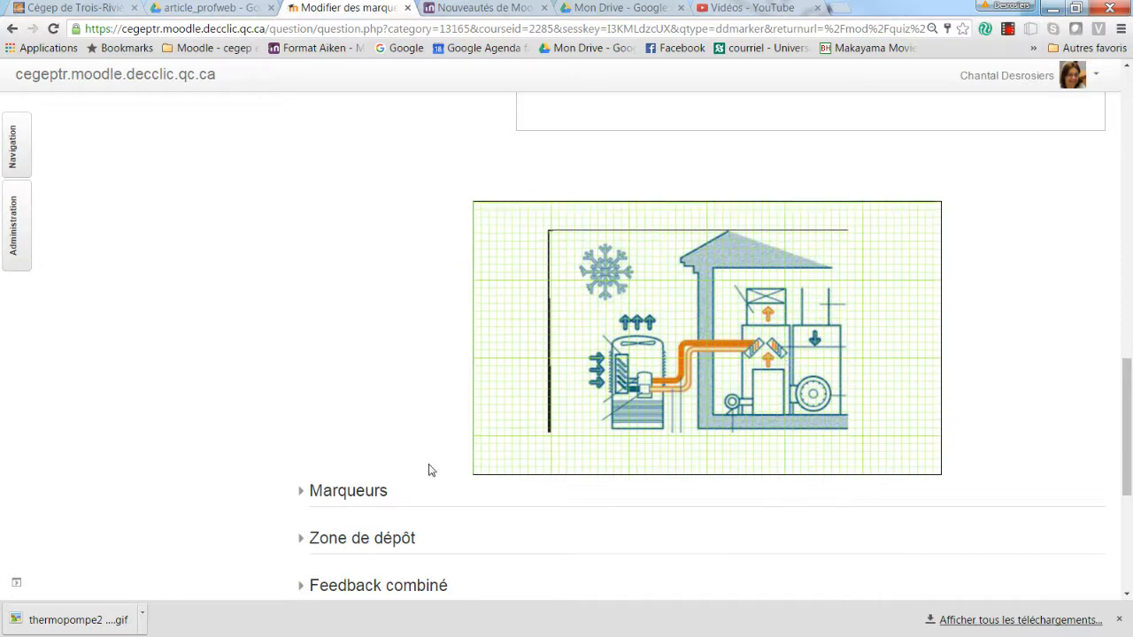
{"action": "left_click", "coordinate": [381, 492]}
{"action": "scroll", "coordinate": [519, 493], "scroll_direction": "down", "scroll_amount": 2}
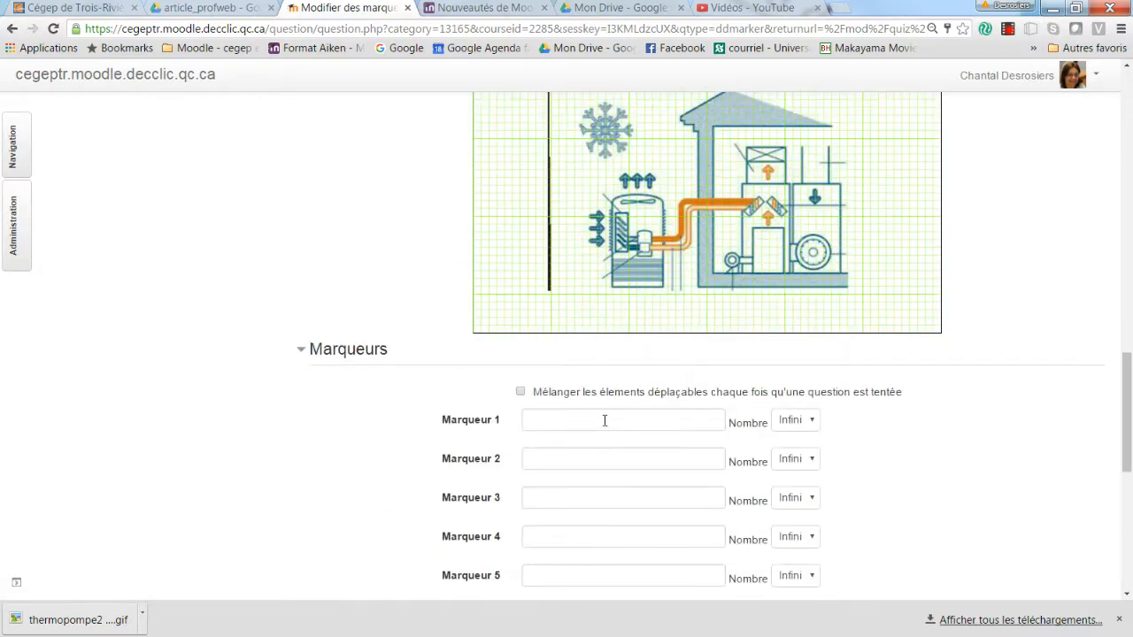
{"action": "left_click", "coordinate": [604, 420]}
{"action": "type", "text": "s"}
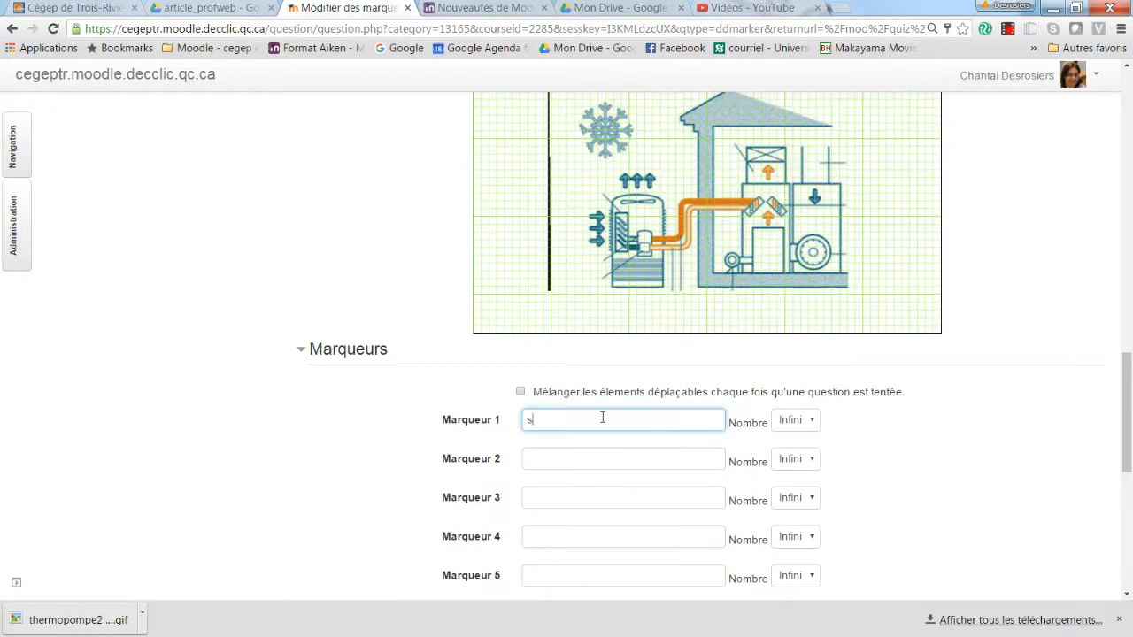
{"action": "type", "text": "erpentin extérieur"}
{"action": "left_click", "coordinate": [605, 462]}
{"action": "type", "text": "serpentin"}
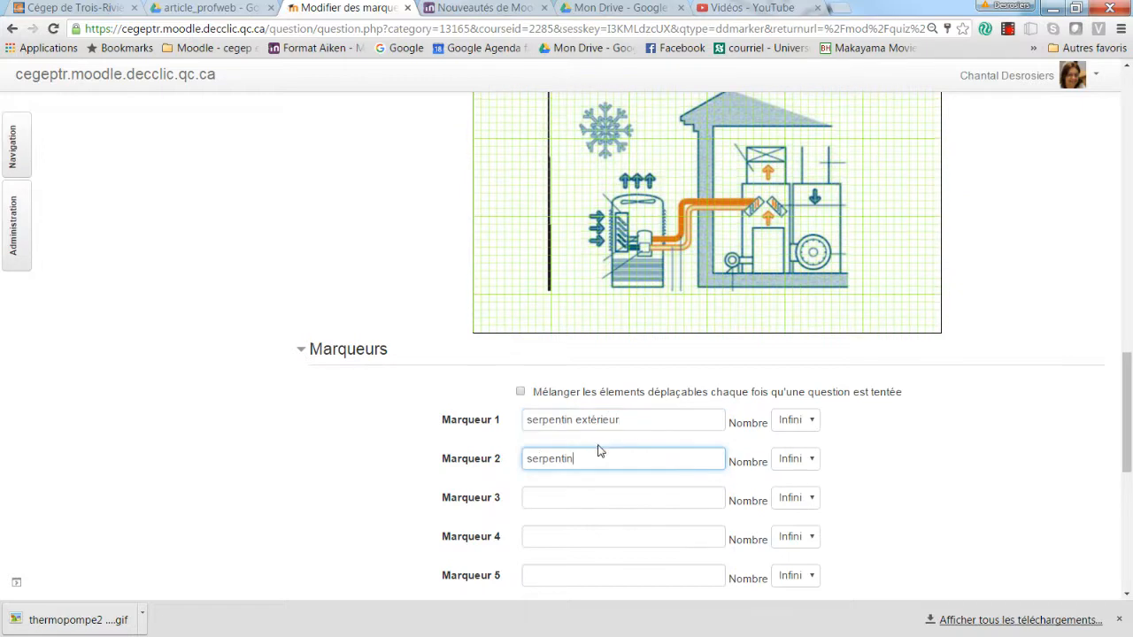
{"action": "type", "text": " intérieur"}
Step: Set drop zone 1 to a rectangle with coordinates 180,200,200,260 and assign it the marker serpentin extérieur
{"action": "scroll", "coordinate": [423, 360], "scroll_direction": "down", "scroll_amount": 4}
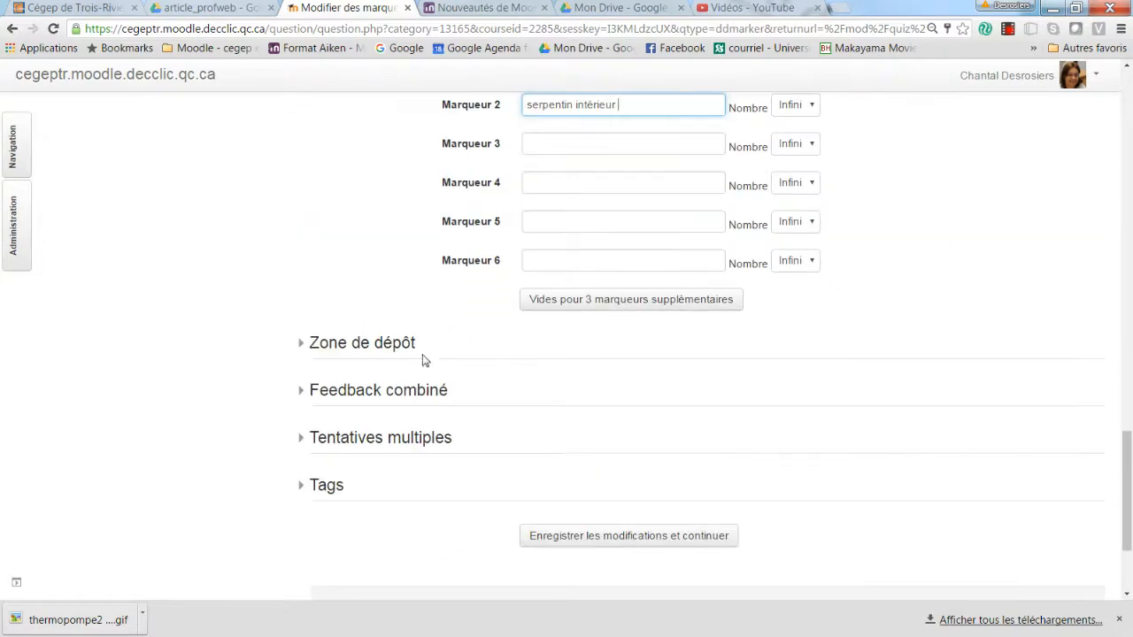
{"action": "left_click", "coordinate": [394, 349]}
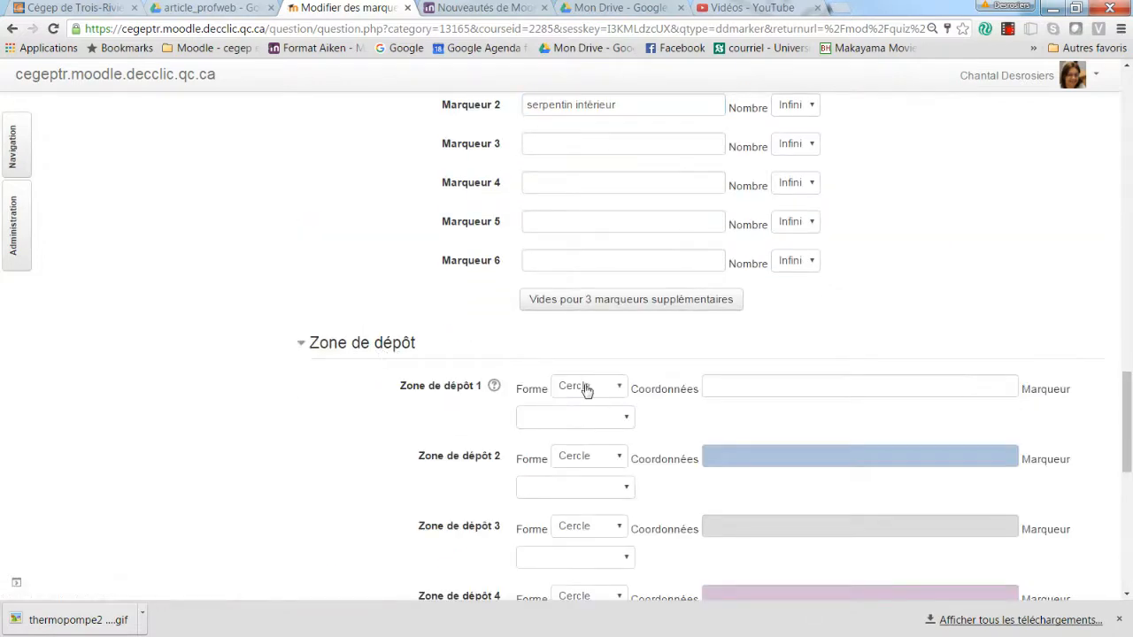
{"action": "left_click", "coordinate": [585, 390]}
{"action": "left_click", "coordinate": [591, 432]}
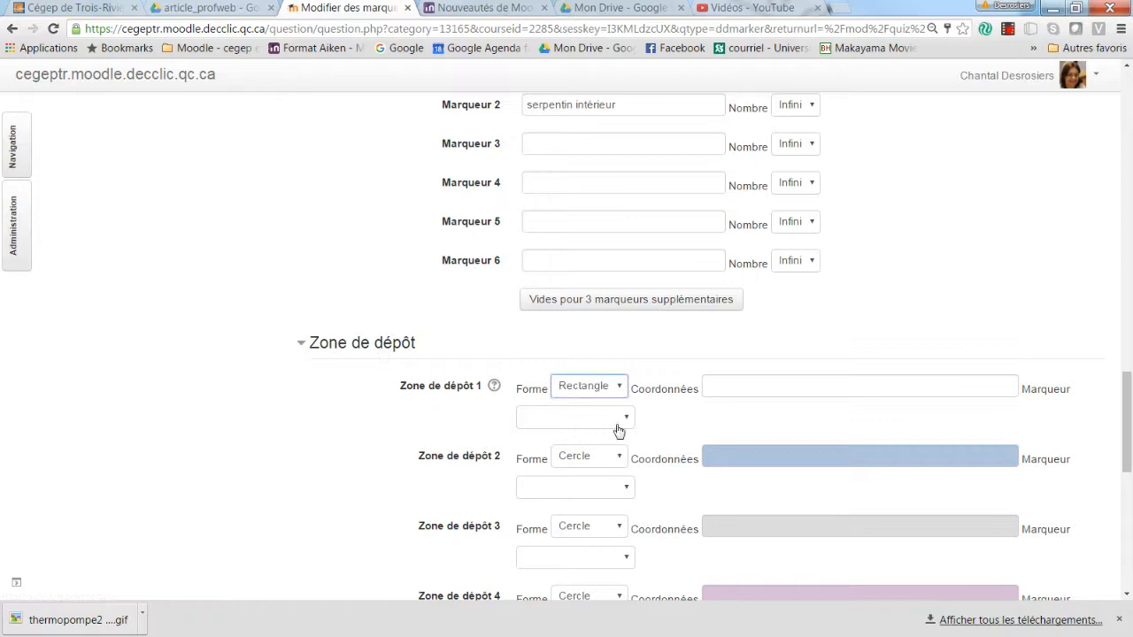
{"action": "left_click", "coordinate": [719, 389]}
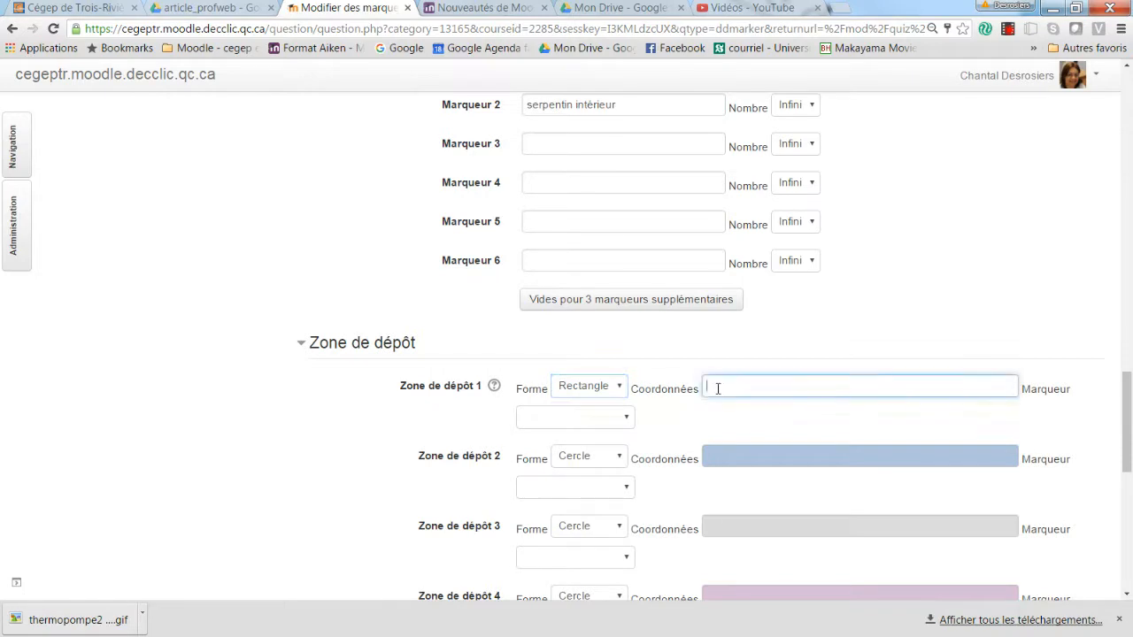
{"action": "type", "text": "160,200,200,260"}
{"action": "left_click", "coordinate": [617, 418]}
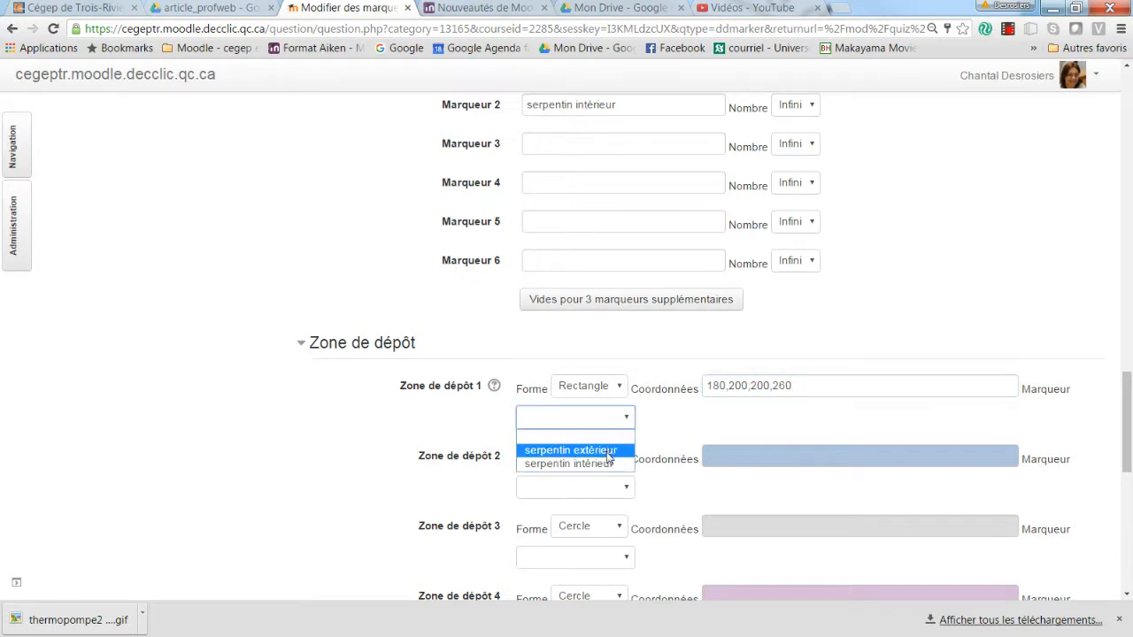
{"action": "left_click", "coordinate": [608, 452]}
Step: Set drop zone 2 to a rectangle at 350,170,400,200 with the marker serpentin extérieur, and save the question while continuing to edit
{"action": "scroll", "coordinate": [602, 425], "scroll_direction": "down", "scroll_amount": 2}
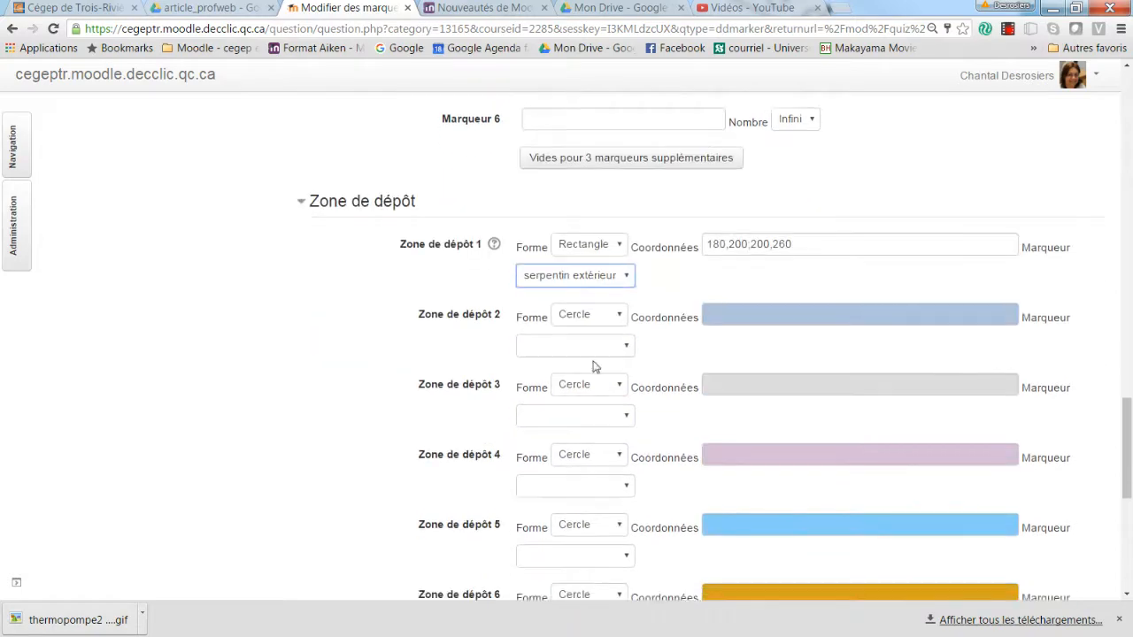
{"action": "left_click", "coordinate": [607, 317]}
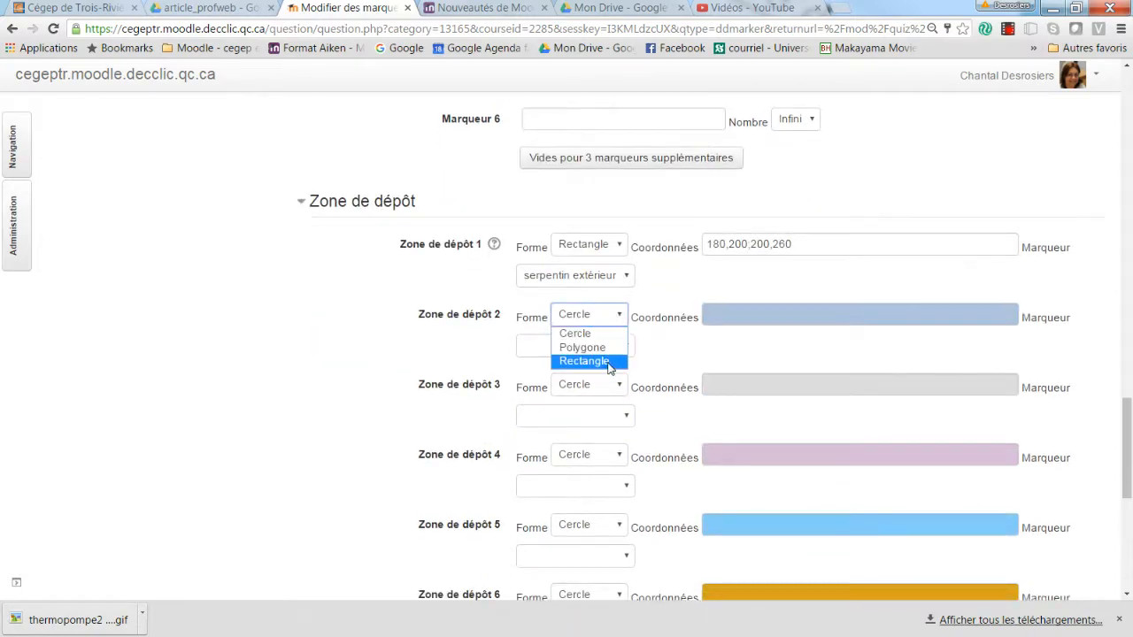
{"action": "left_click", "coordinate": [609, 363]}
{"action": "left_click", "coordinate": [715, 317]}
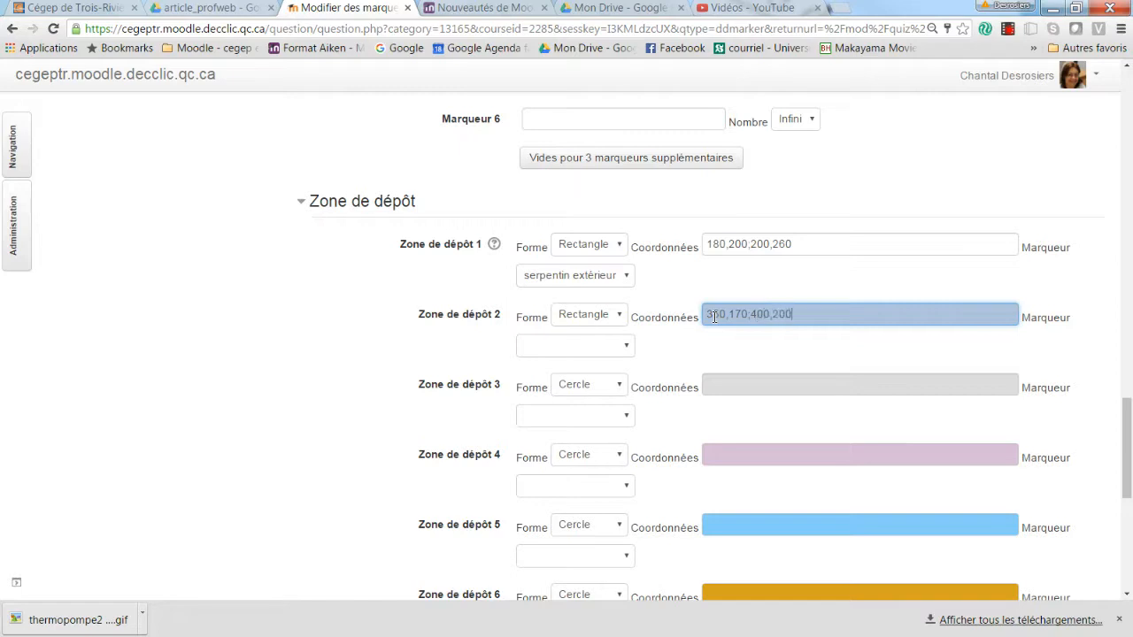
{"action": "left_click", "coordinate": [615, 347]}
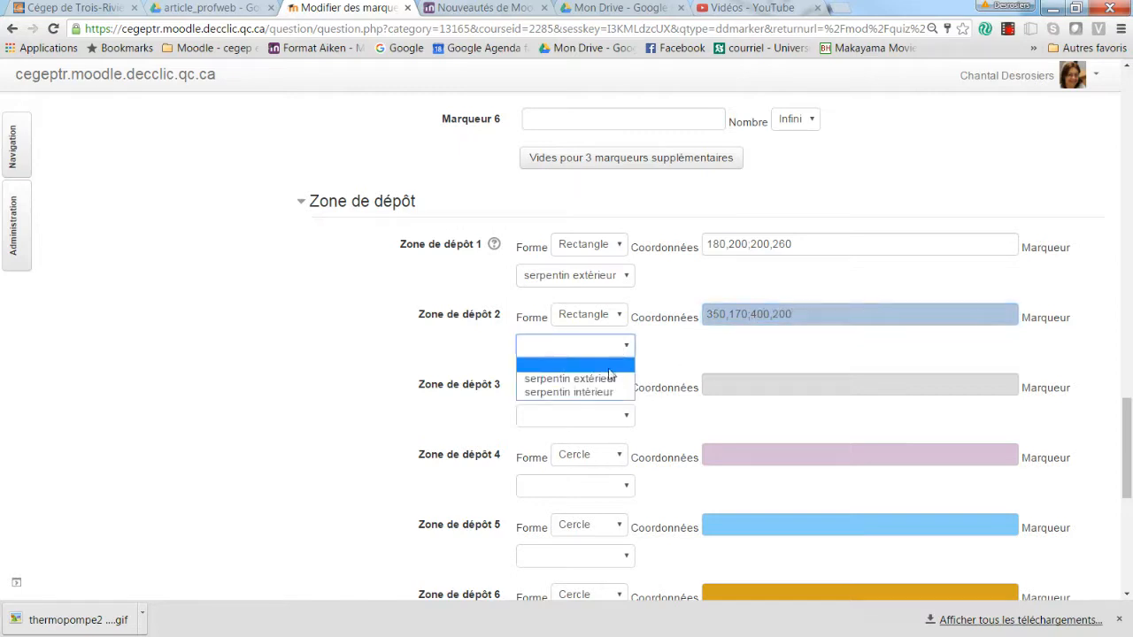
{"action": "left_click", "coordinate": [607, 380]}
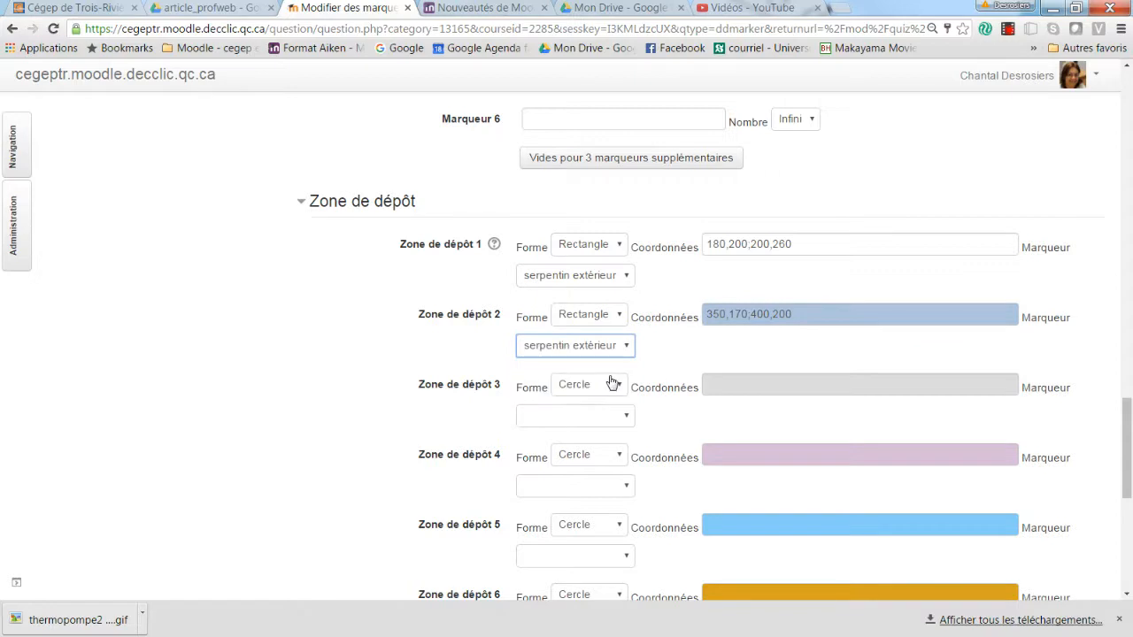
{"action": "scroll", "coordinate": [611, 383], "scroll_direction": "down", "scroll_amount": 5}
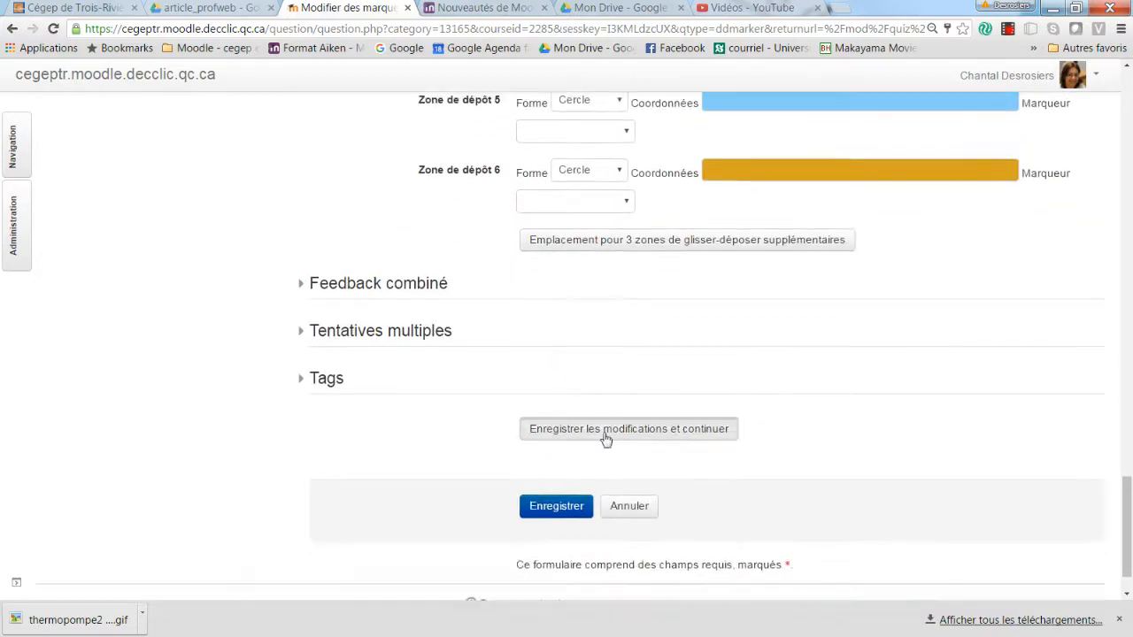
{"action": "left_click", "coordinate": [606, 439]}
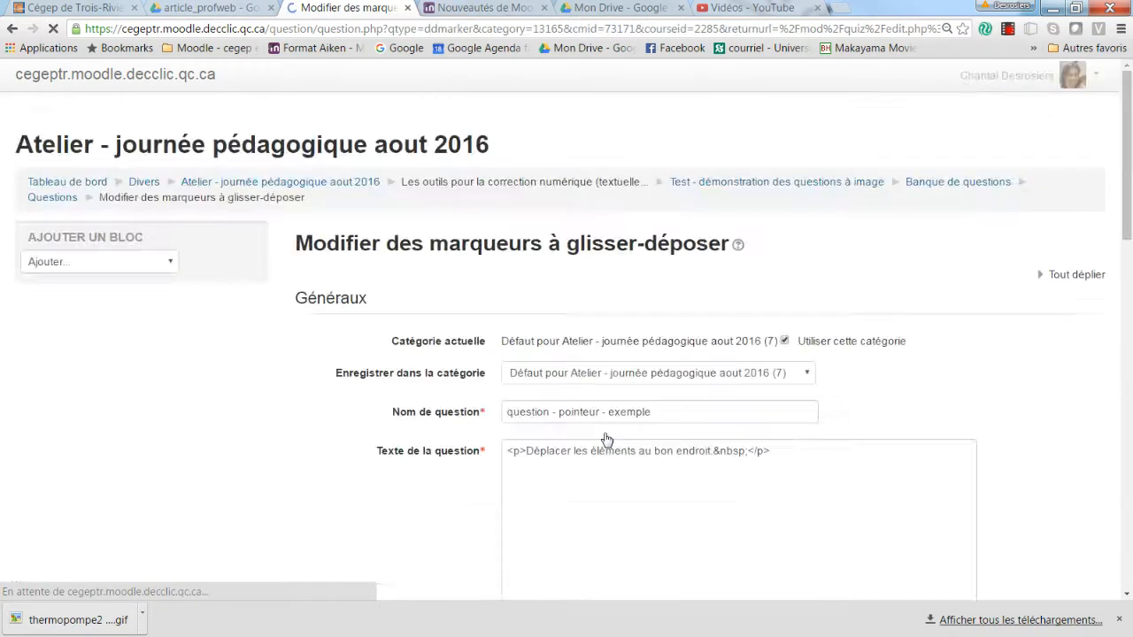
Step: Check the marker labels above the background image against the definitions of markers 1 and 2
{"action": "scroll", "coordinate": [605, 432], "scroll_direction": "down", "scroll_amount": 10}
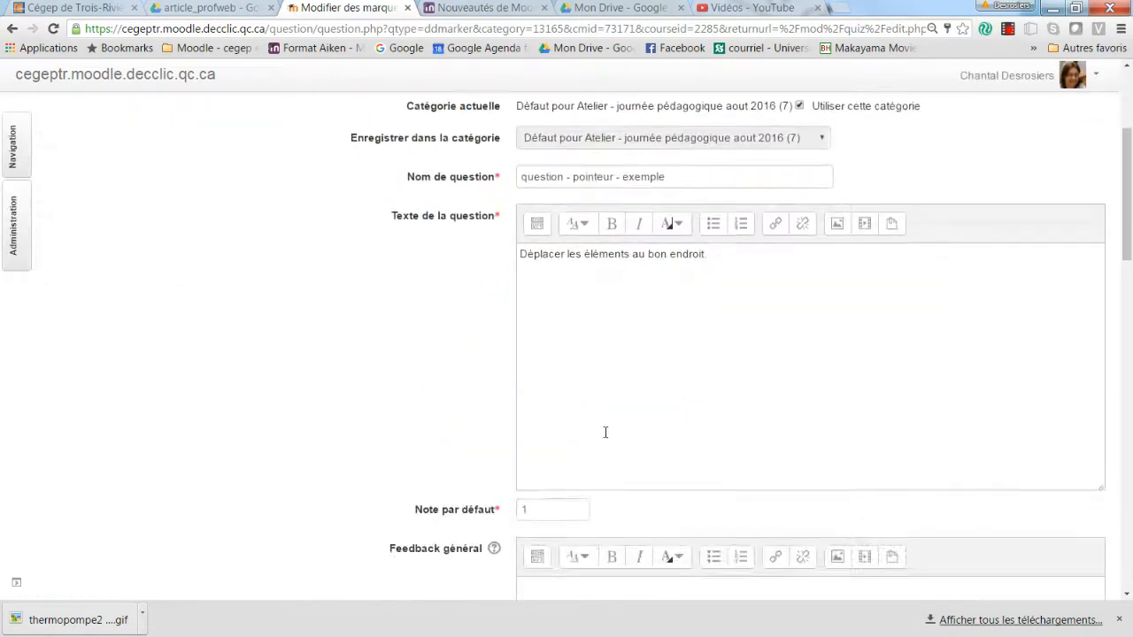
{"action": "scroll", "coordinate": [606, 435], "scroll_direction": "down", "scroll_amount": 3}
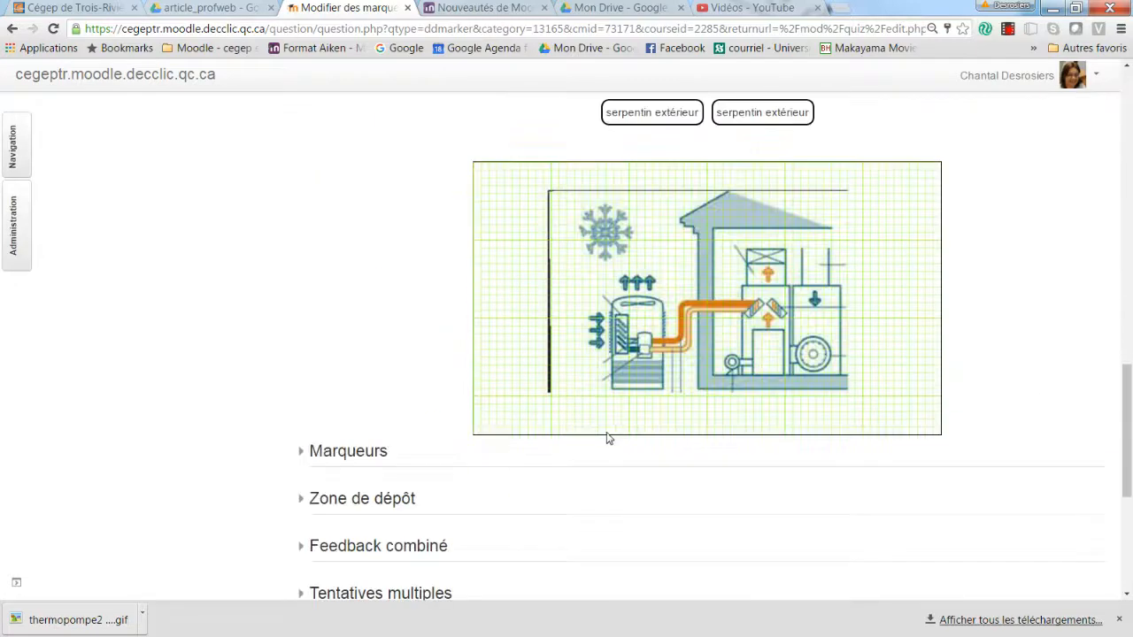
{"action": "scroll", "coordinate": [607, 425], "scroll_direction": "up", "scroll_amount": 3}
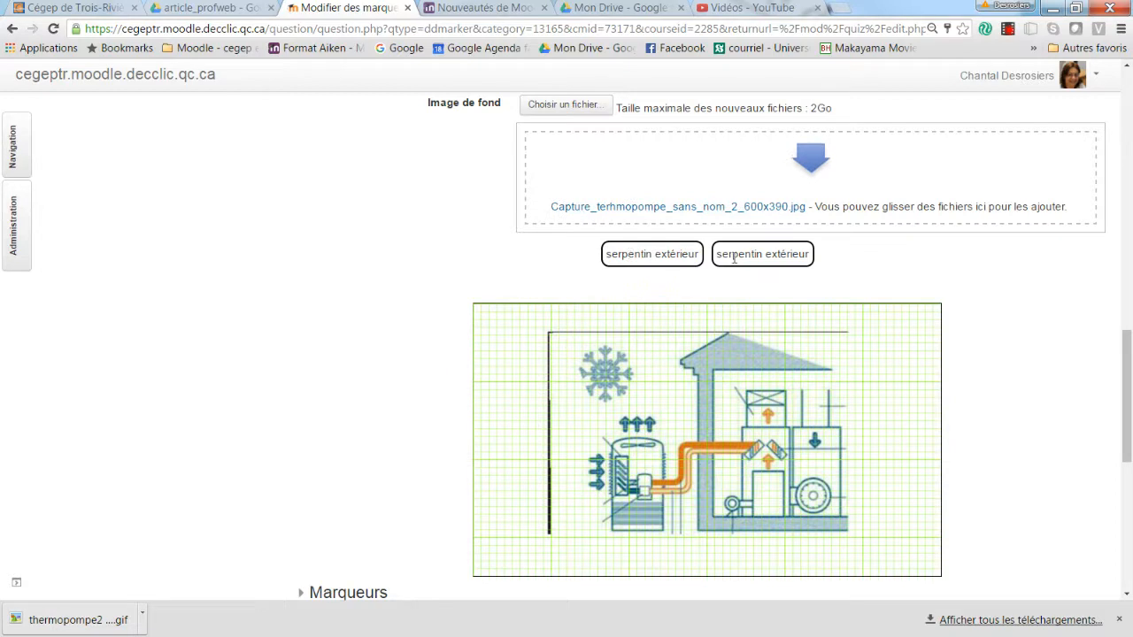
{"action": "scroll", "coordinate": [770, 256], "scroll_direction": "down", "scroll_amount": 1}
{"action": "scroll", "coordinate": [777, 271], "scroll_direction": "down", "scroll_amount": 5}
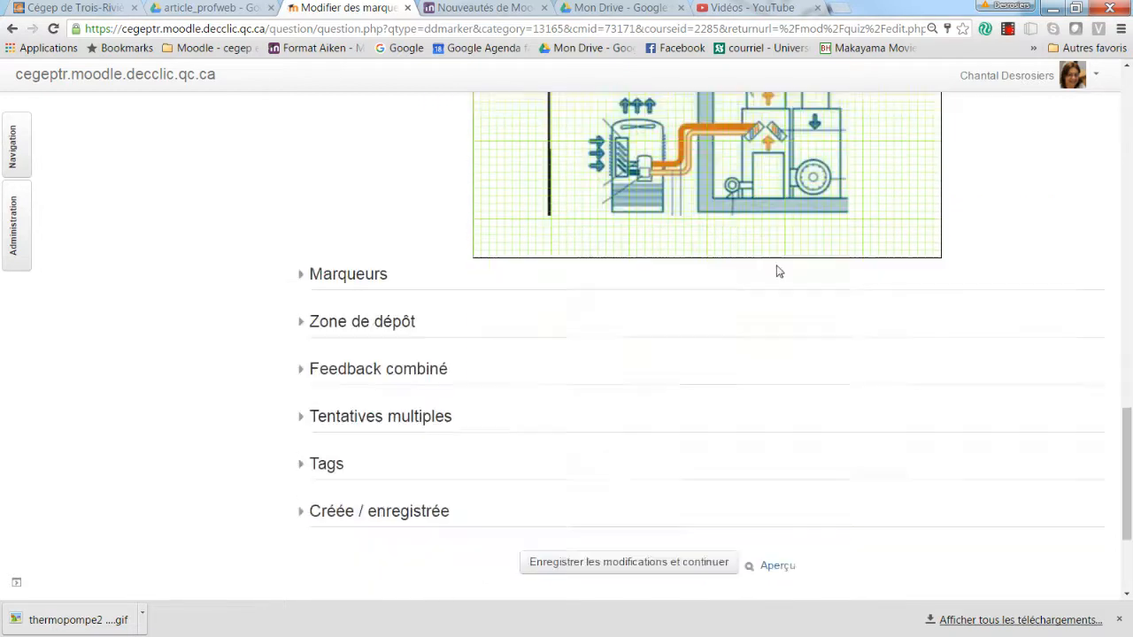
{"action": "scroll", "coordinate": [346, 433], "scroll_direction": "up", "scroll_amount": 4}
{"action": "left_click", "coordinate": [346, 434]}
{"action": "scroll", "coordinate": [423, 445], "scroll_direction": "down", "scroll_amount": 2}
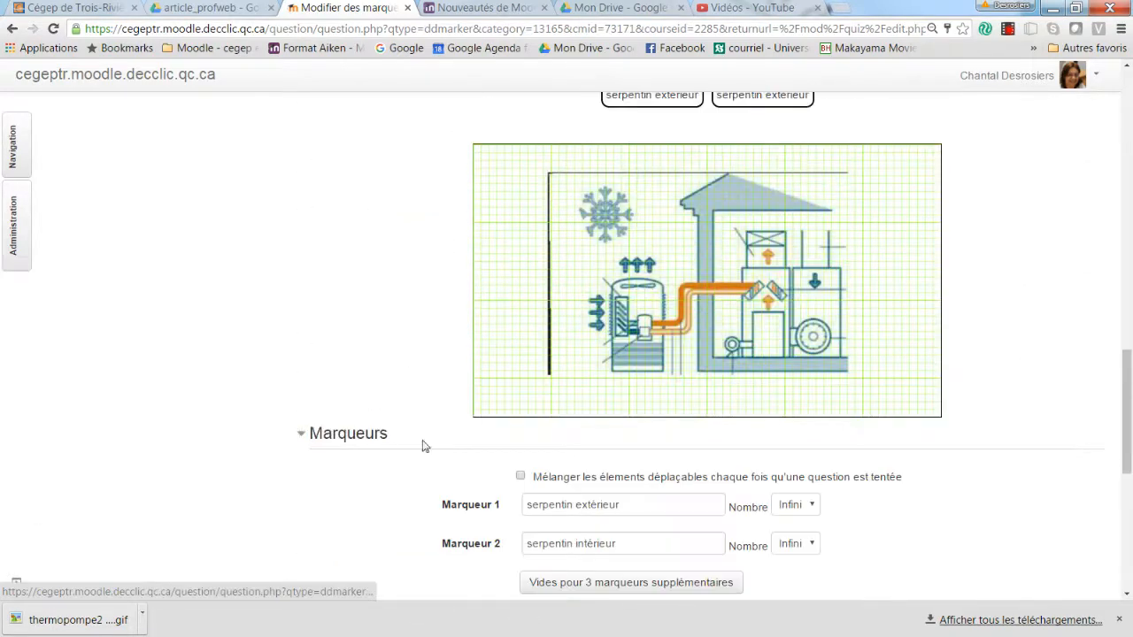
{"action": "scroll", "coordinate": [626, 401], "scroll_direction": "down", "scroll_amount": 3}
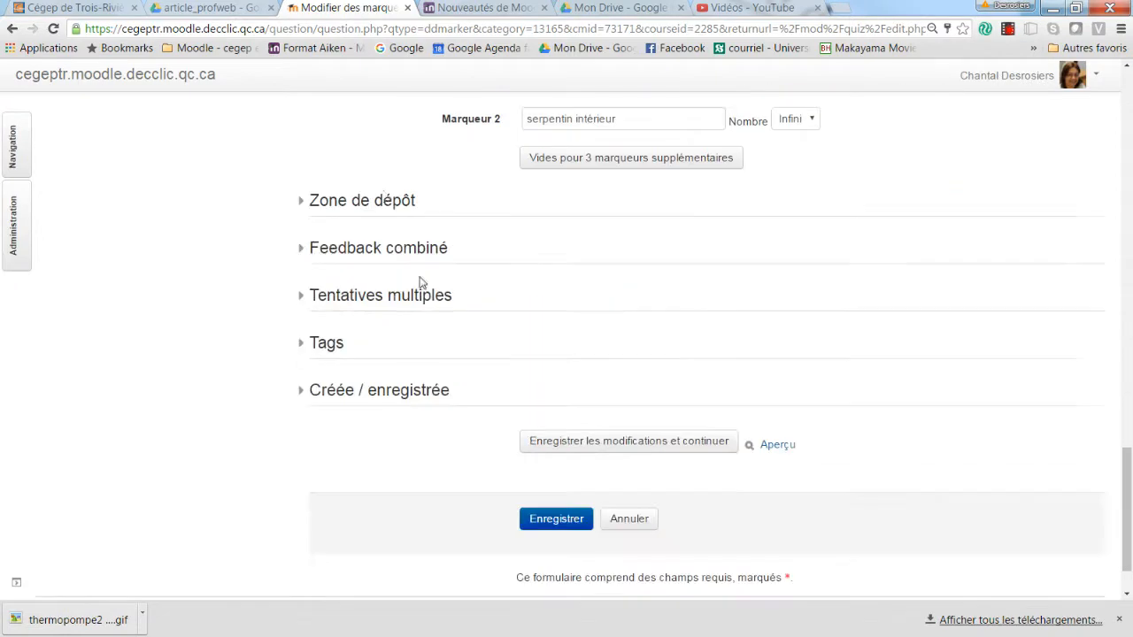
Step: Assign the marker serpentin intérieur to drop zone 2 and save the question, returning to the quiz
{"action": "left_click", "coordinate": [384, 201]}
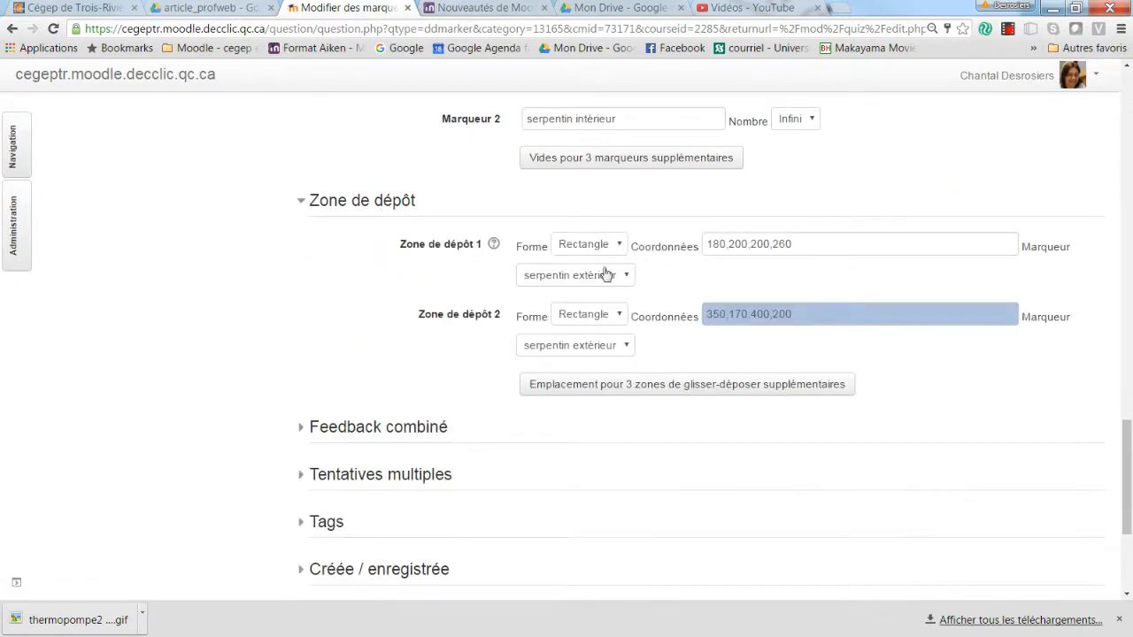
{"action": "left_click", "coordinate": [610, 347]}
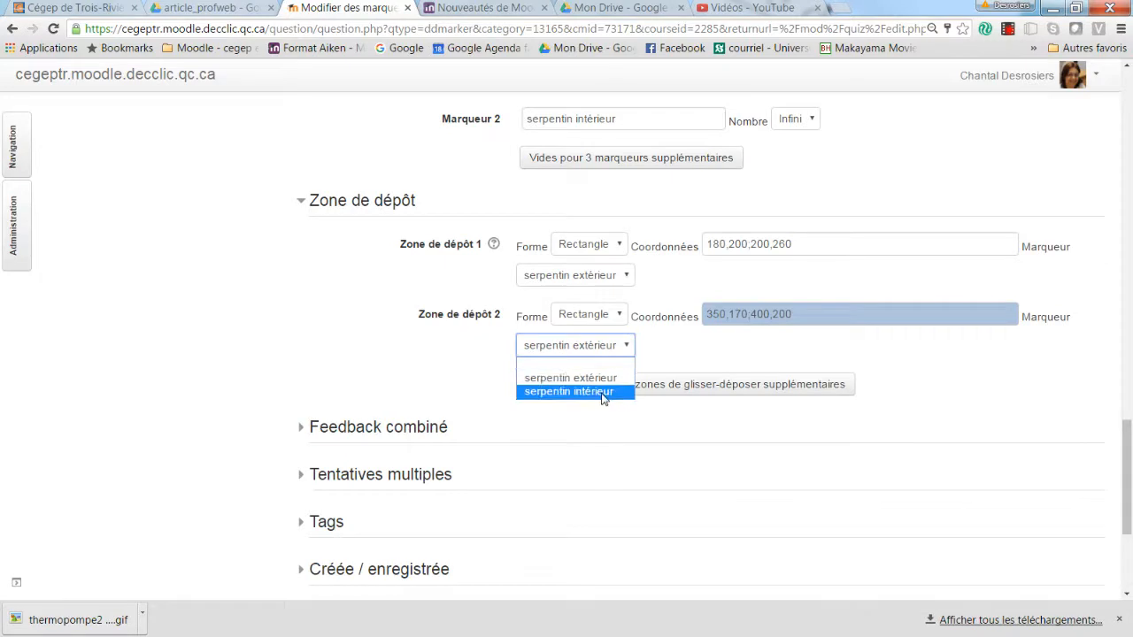
{"action": "left_click", "coordinate": [604, 391]}
{"action": "scroll", "coordinate": [623, 455], "scroll_direction": "down", "scroll_amount": 2}
{"action": "scroll", "coordinate": [623, 455], "scroll_direction": "down", "scroll_amount": 1}
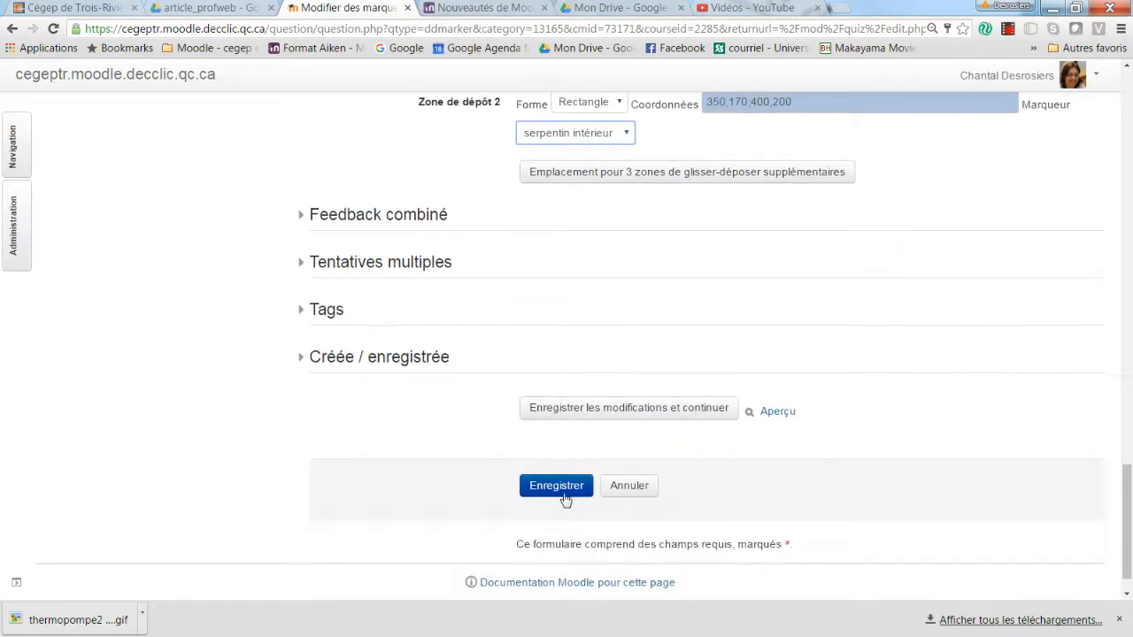
{"action": "left_click", "coordinate": [558, 490]}
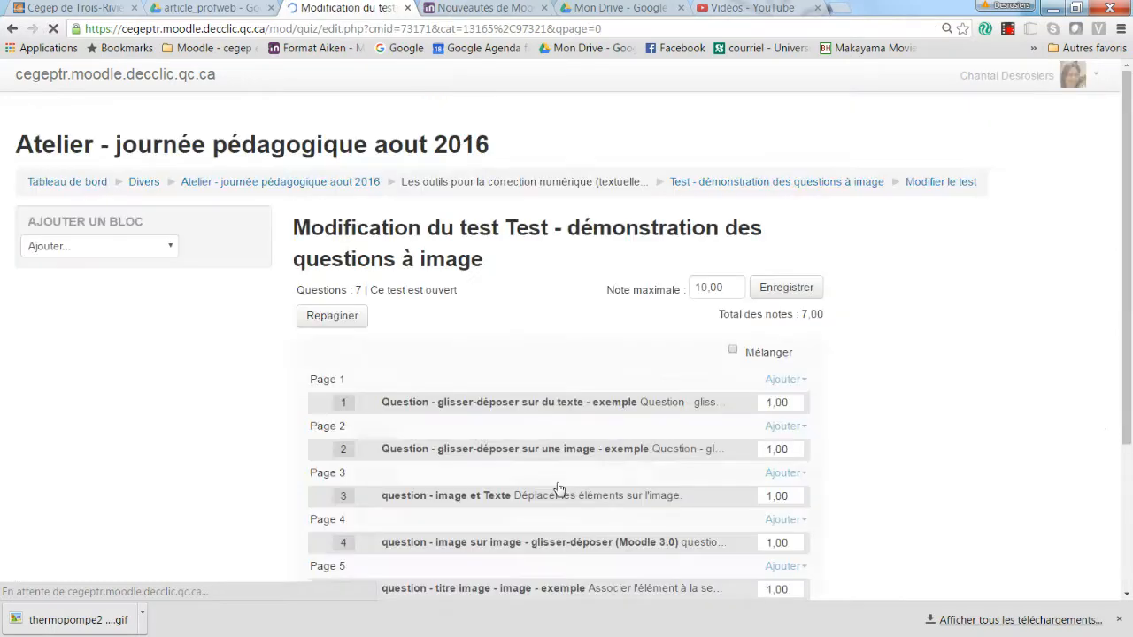
Step: Preview the quiz question "question - pointeur - exemple" and maximize the preview window
{"action": "scroll", "coordinate": [656, 475], "scroll_direction": "down", "scroll_amount": 3}
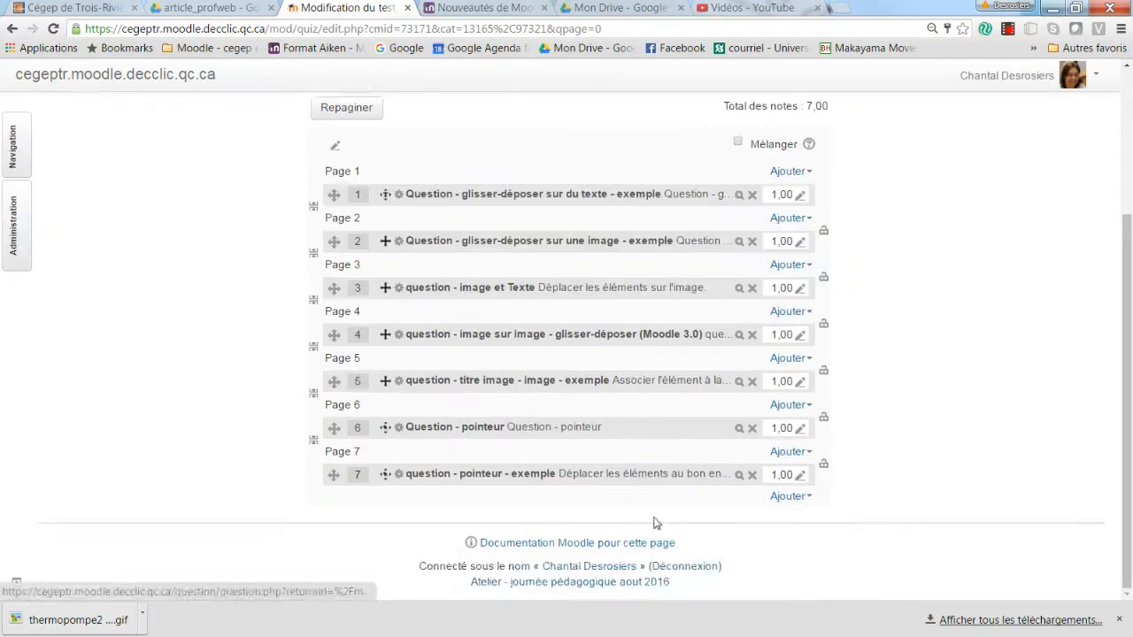
{"action": "left_click", "coordinate": [739, 475]}
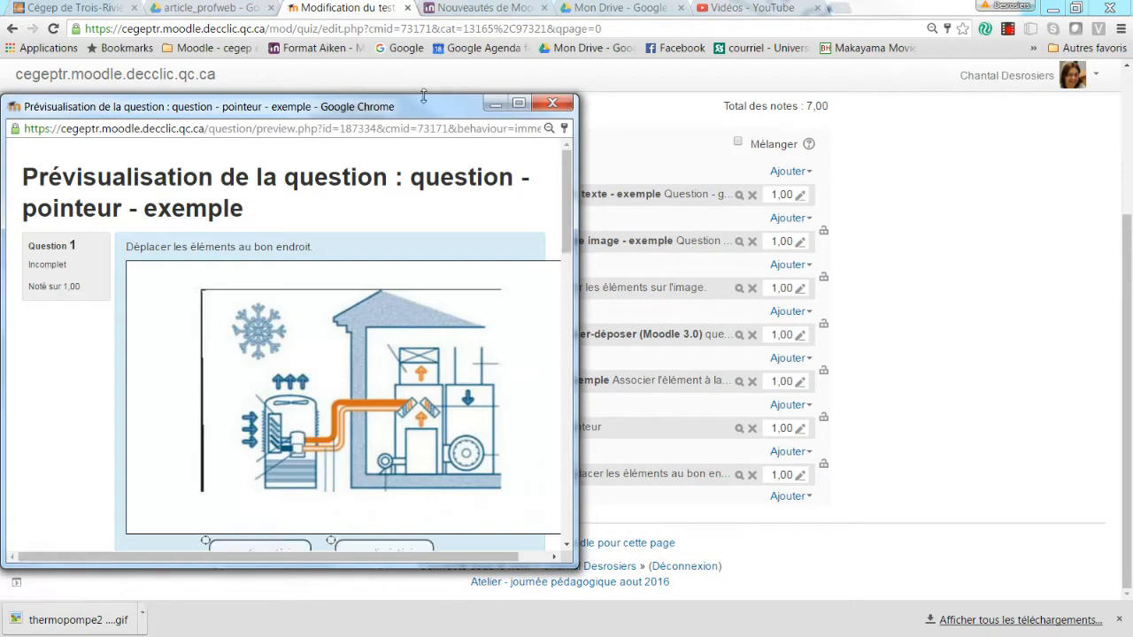
{"action": "left_click_drag", "start_coordinate": [424, 108], "coordinate": [543, 60]}
{"action": "left_click", "coordinate": [636, 58]}
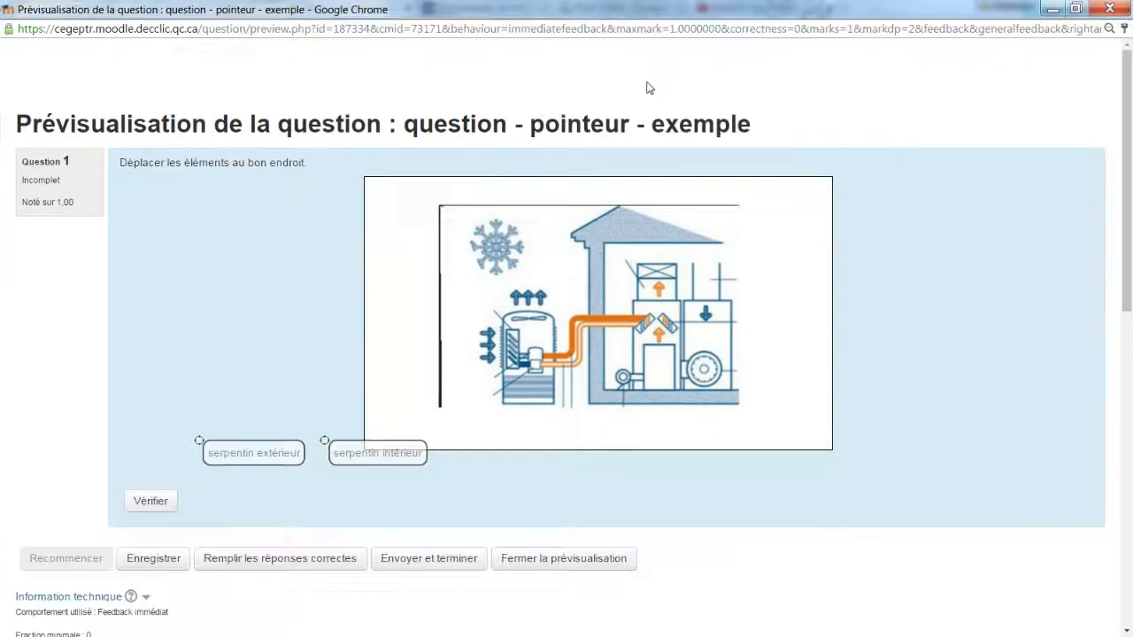